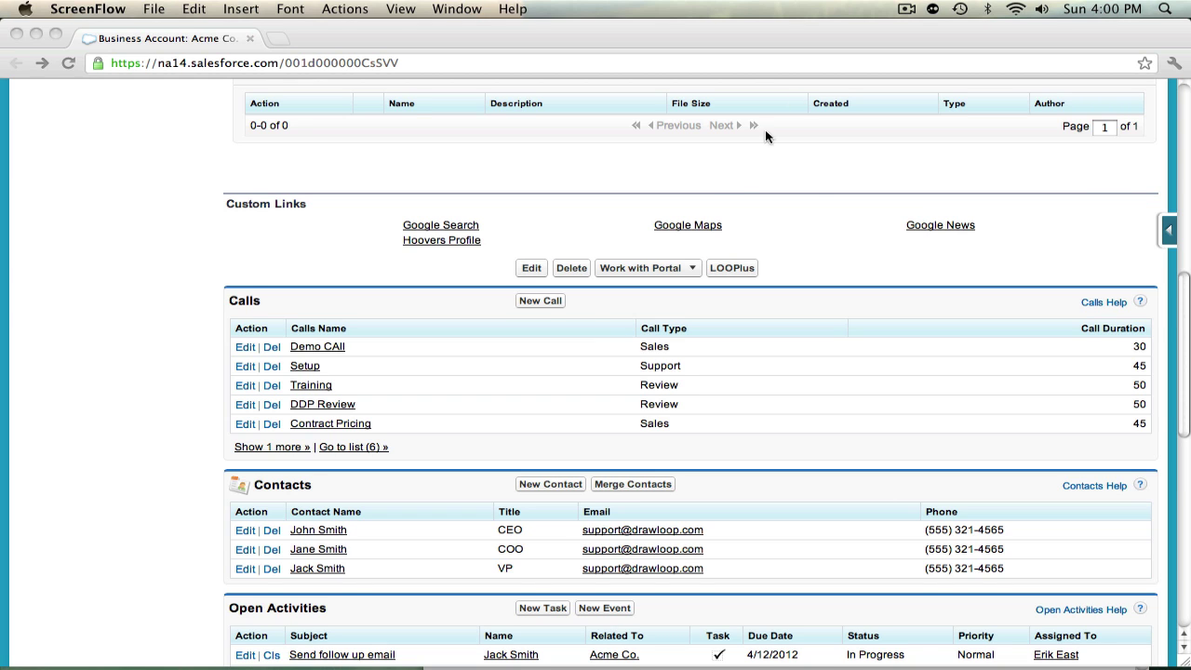
Review the Acme Co. account page and its Calls related list with call types and durations
scroll(701, 269, "up", 10)
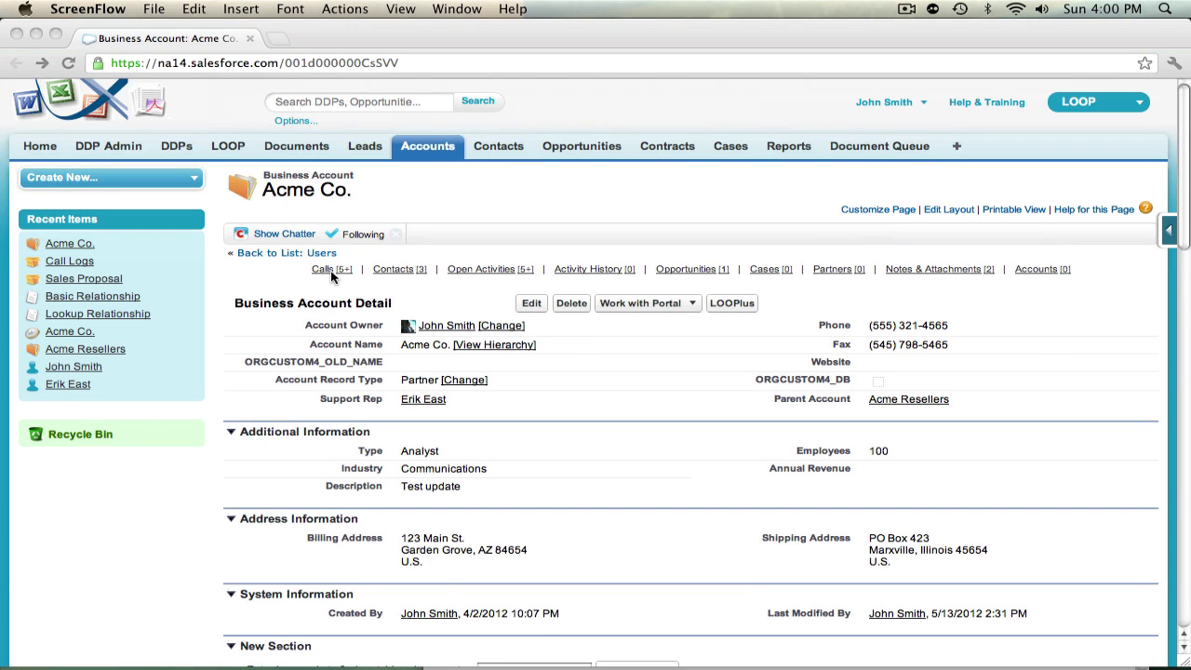
scroll(389, 418, "down", 10)
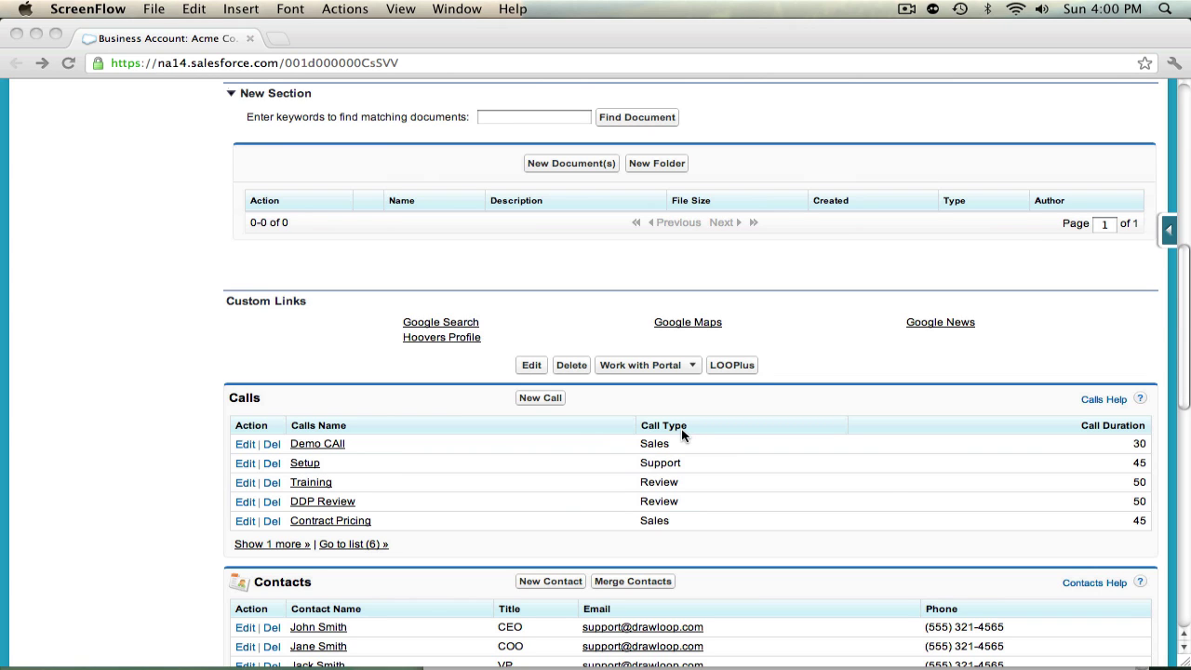
scroll(661, 465, "up", 1)
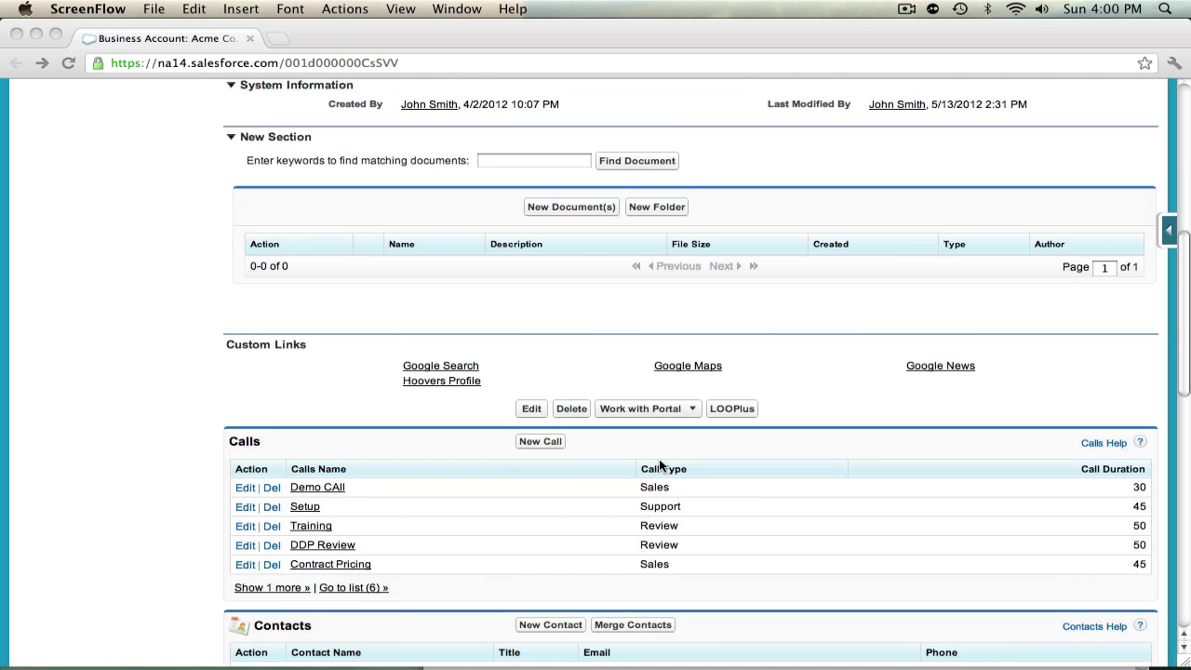
scroll(659, 461, "up", 10)
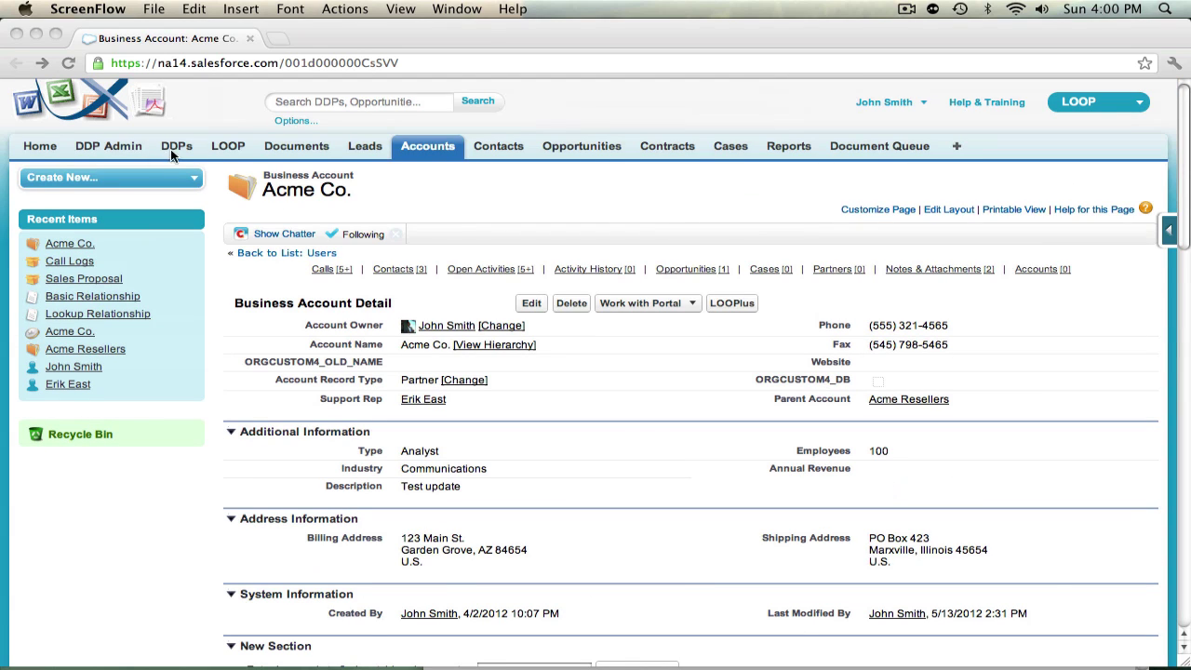
Open the Call Logs DDP and start a new relationship for it
left_click(174, 147)
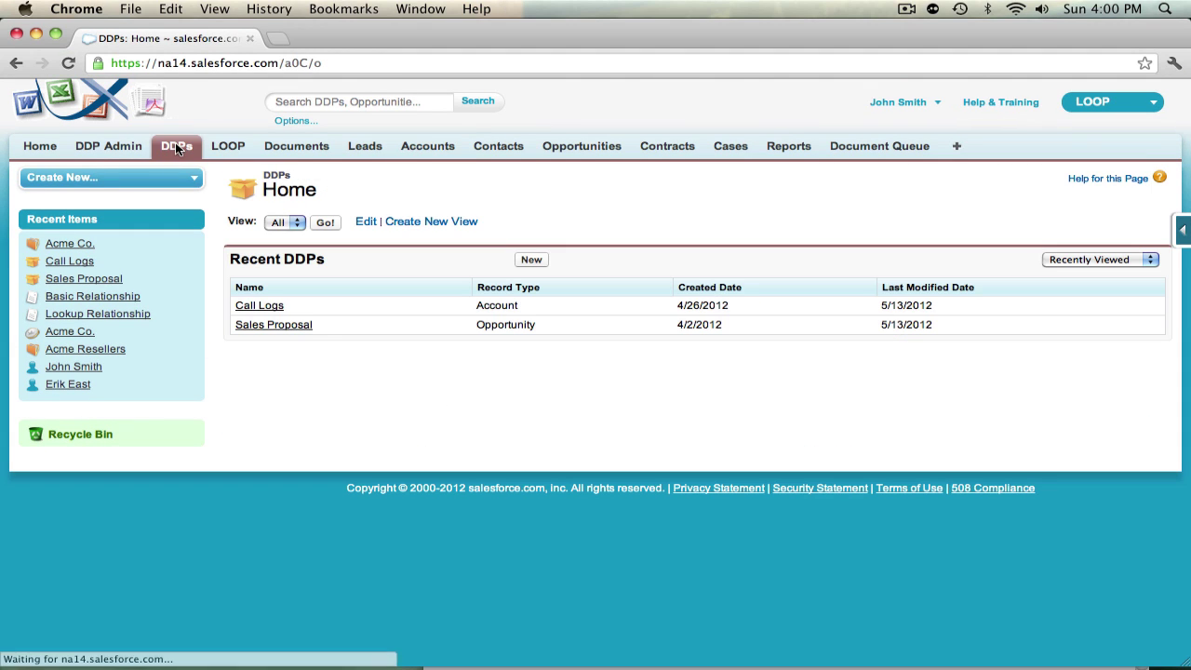
left_click(249, 308)
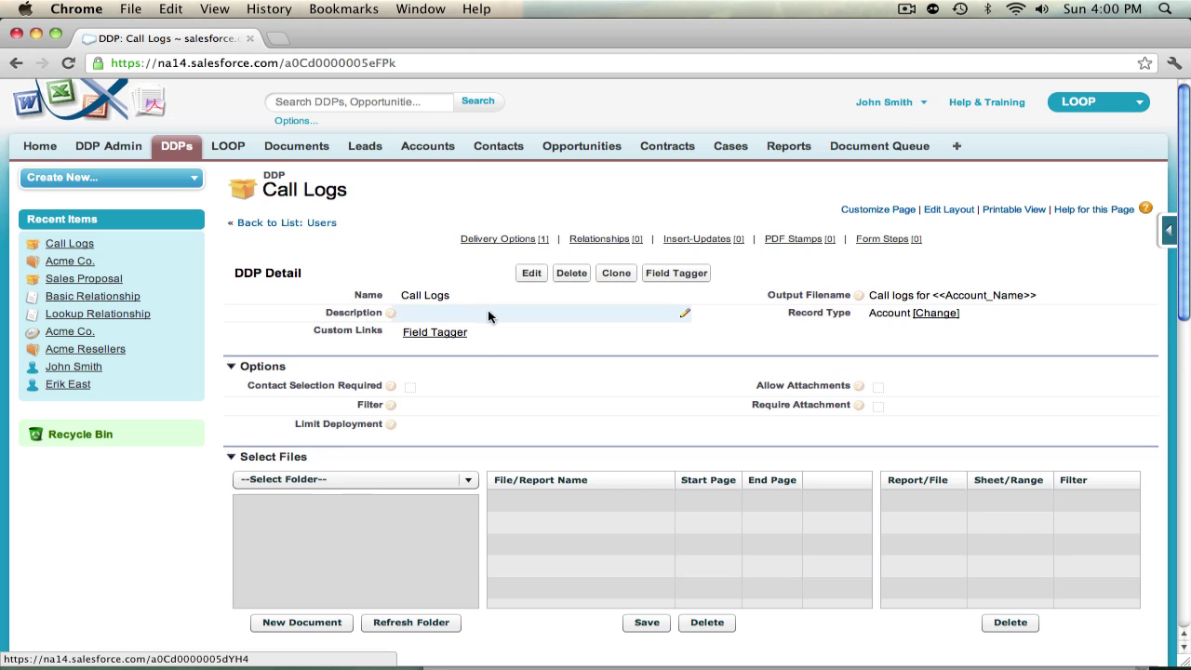
scroll(552, 439, "down", 10)
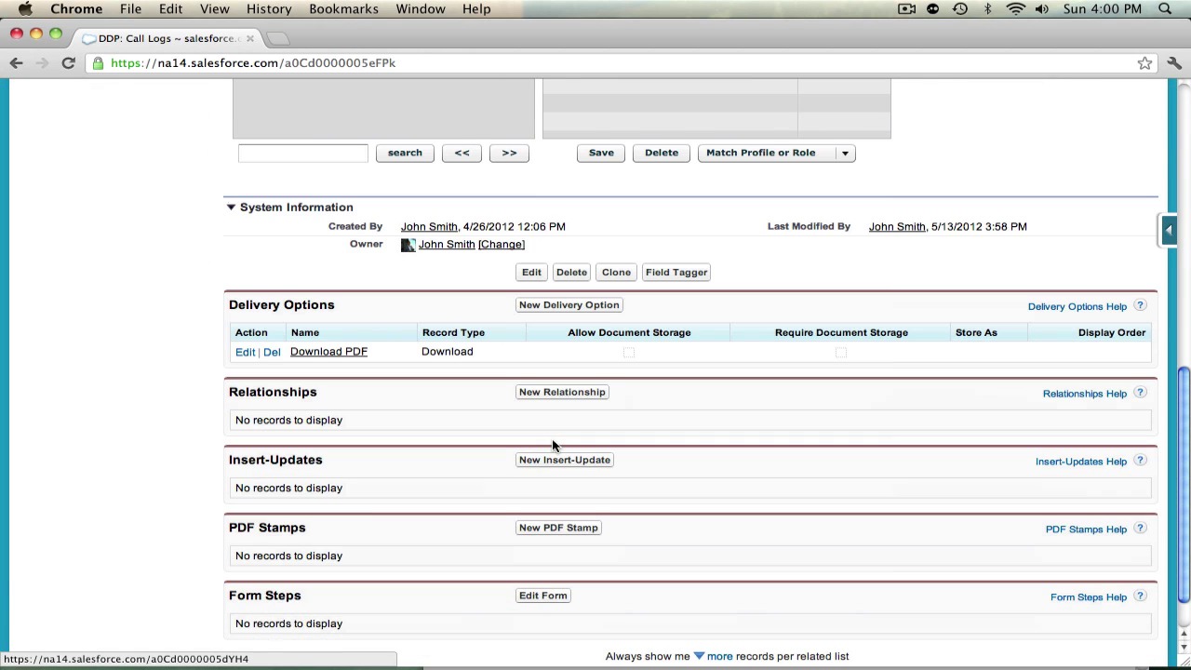
left_click(559, 392)
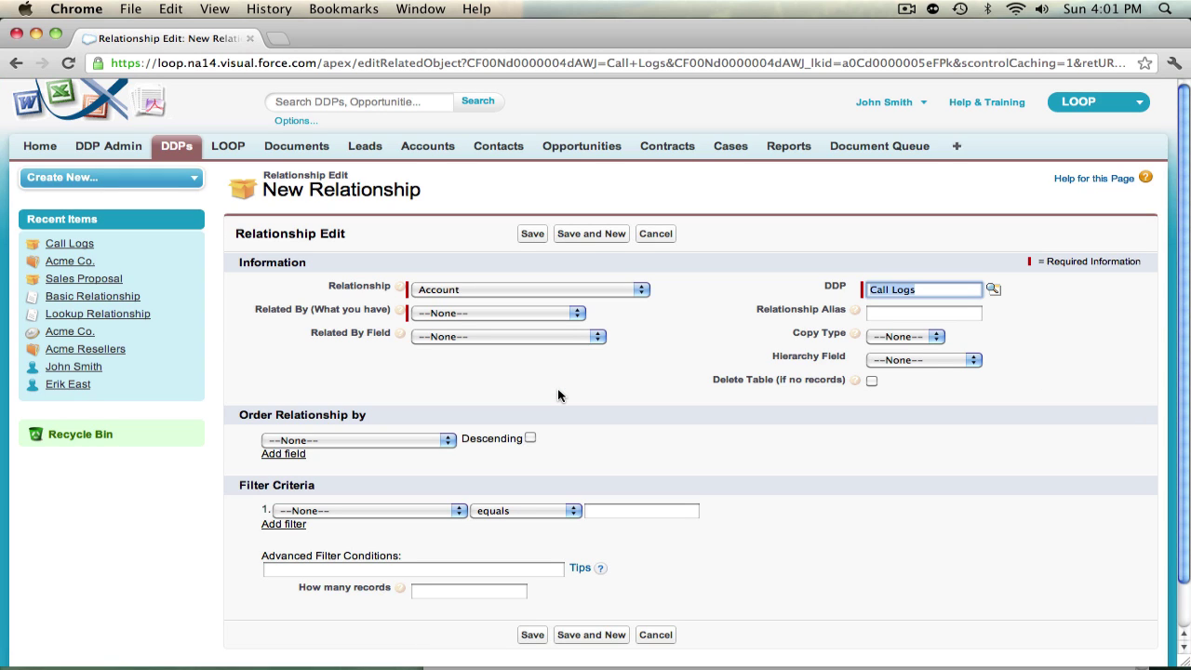
Set the relationship object to Calls__c and relate it by Account
left_click(540, 291)
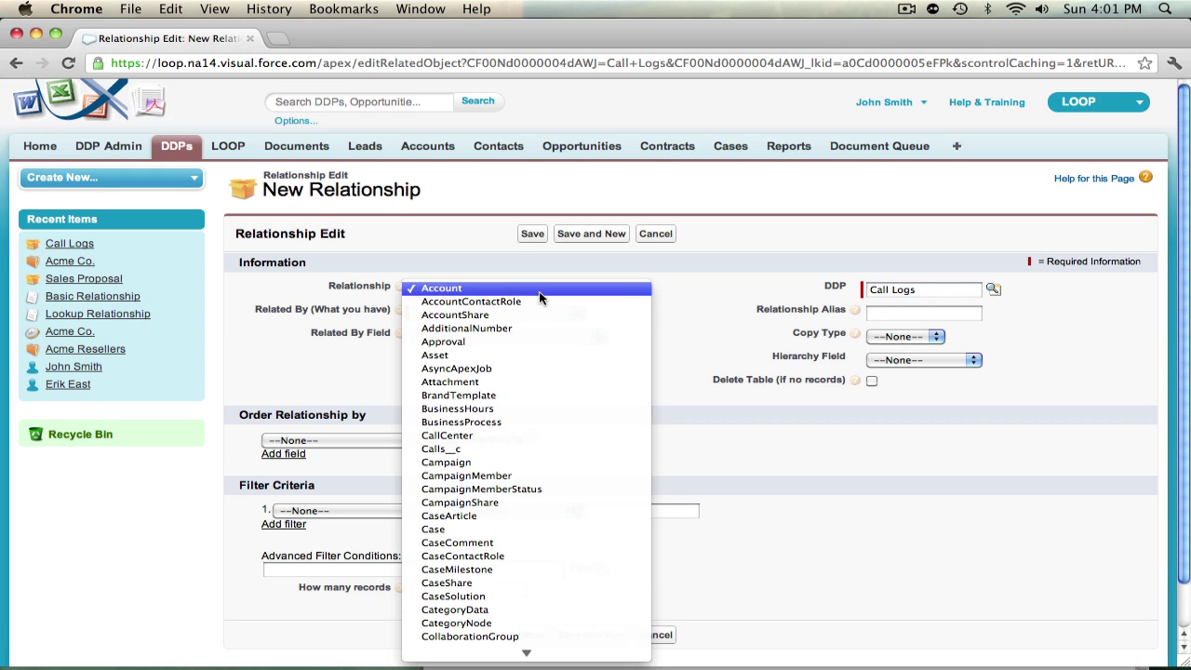
left_click(531, 450)
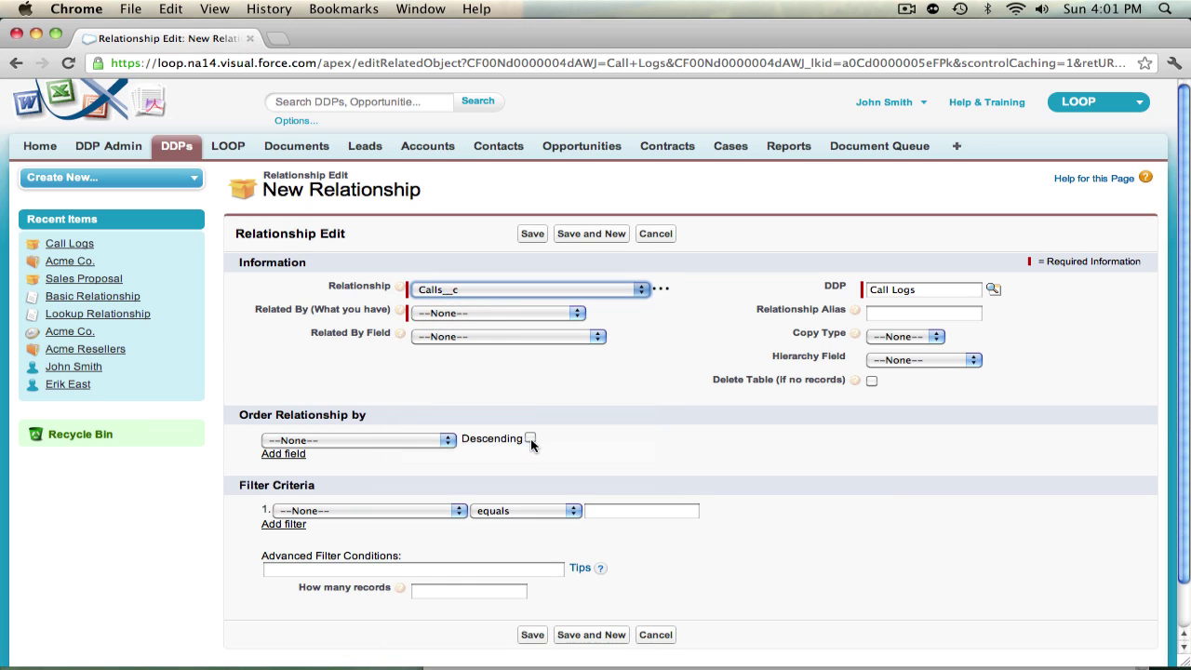
left_click(515, 312)
left_click(516, 327)
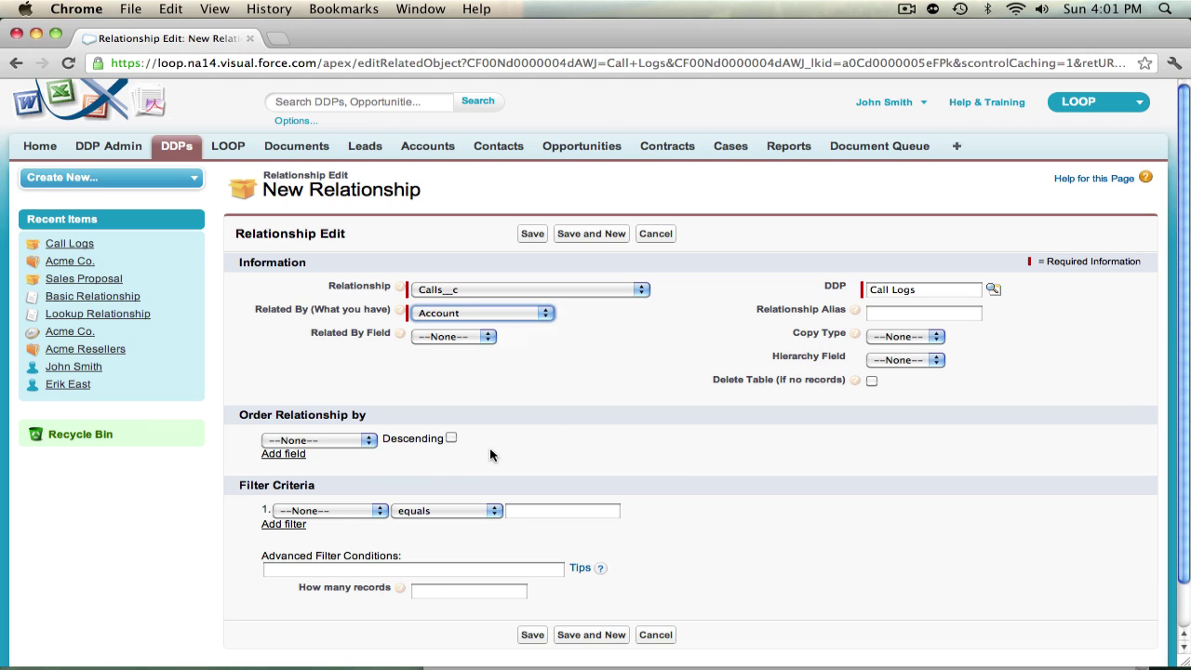
Add a filter criterion so that Call_Type__c equals Sales
left_click(336, 512)
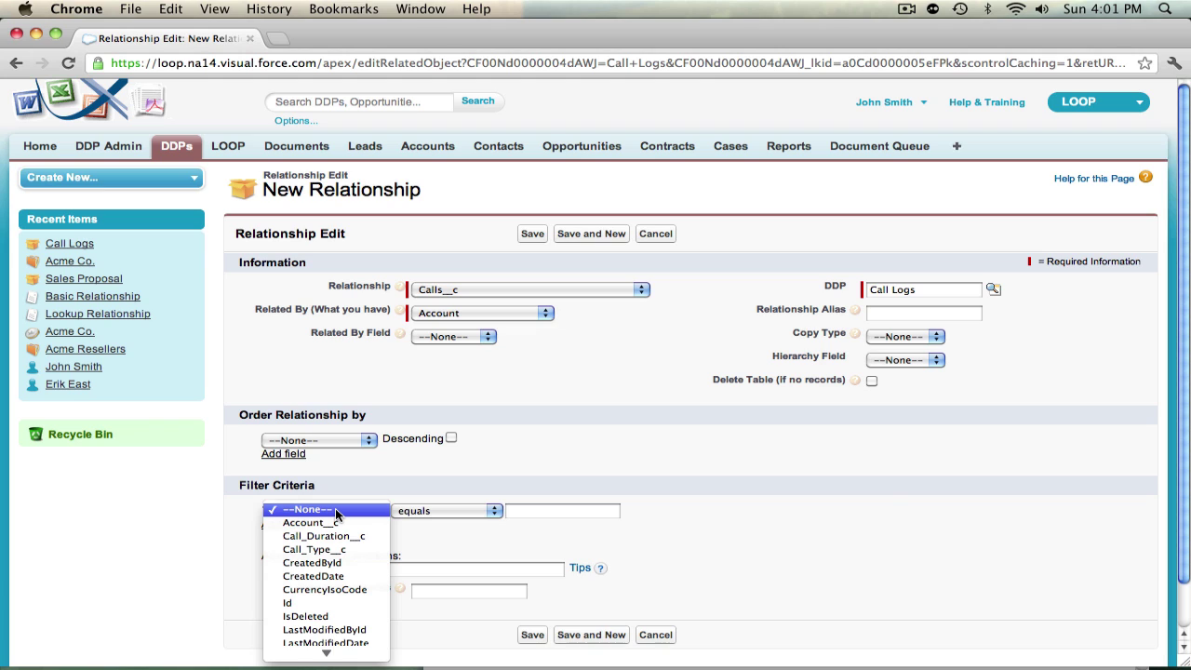
left_click(340, 550)
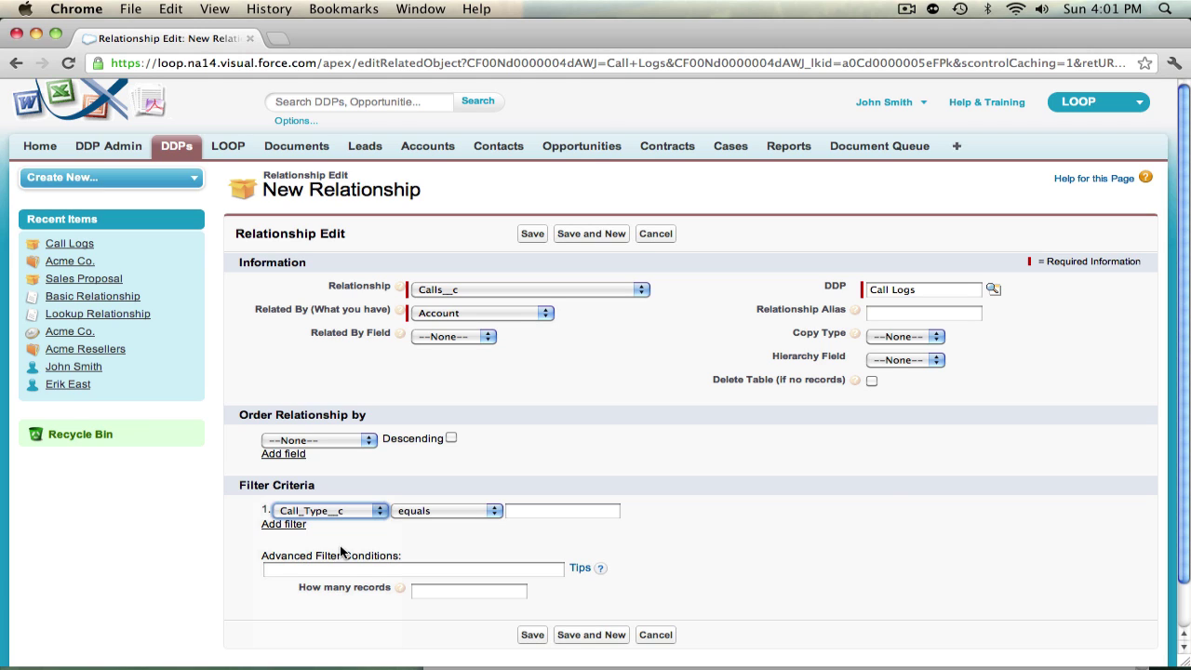
left_click(595, 518)
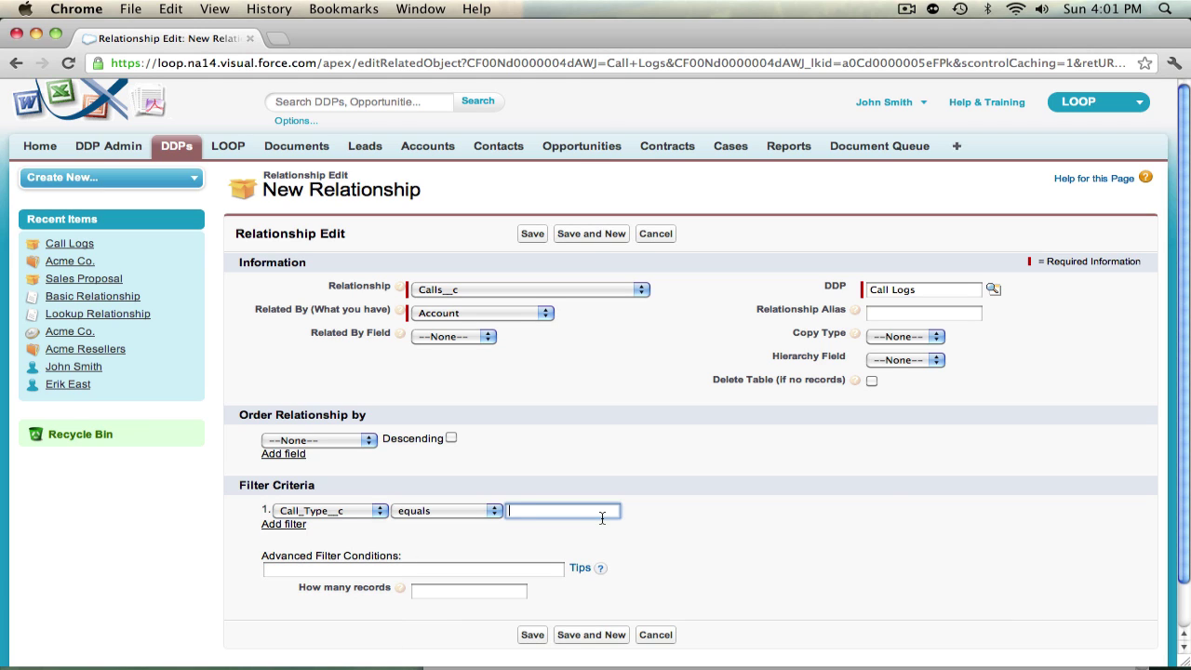
type("Sales")
Order the relationship by Call_Duration__c descending and enable deleting the table if there are no records
left_click(363, 441)
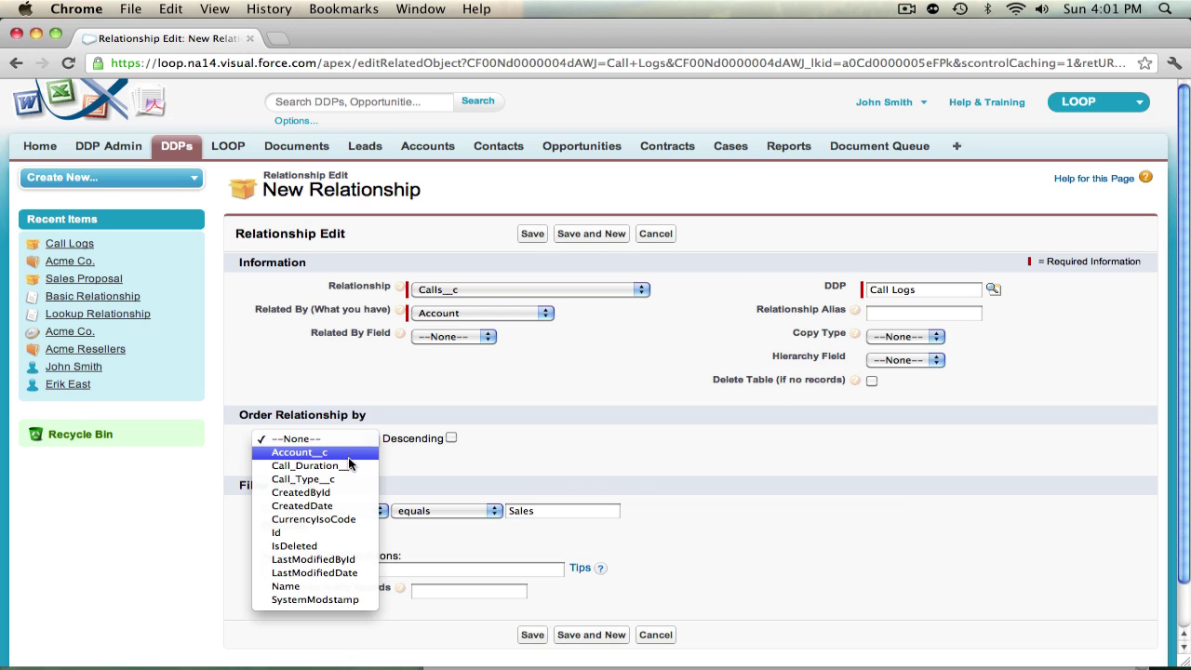
left_click(350, 466)
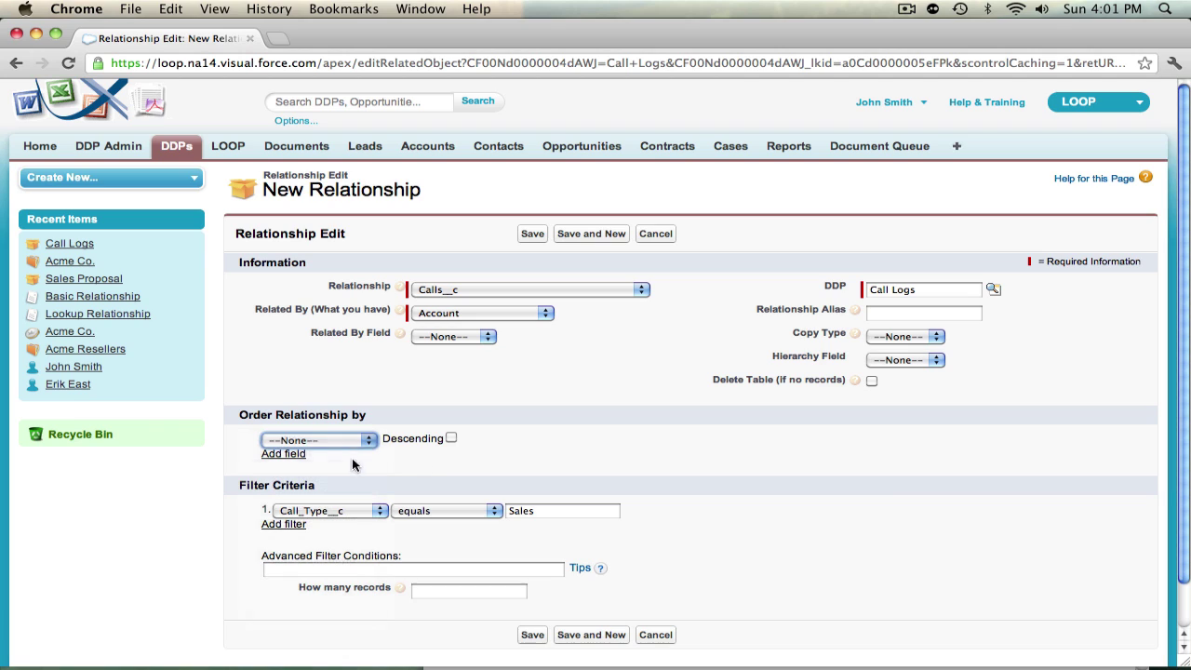
left_click(451, 438)
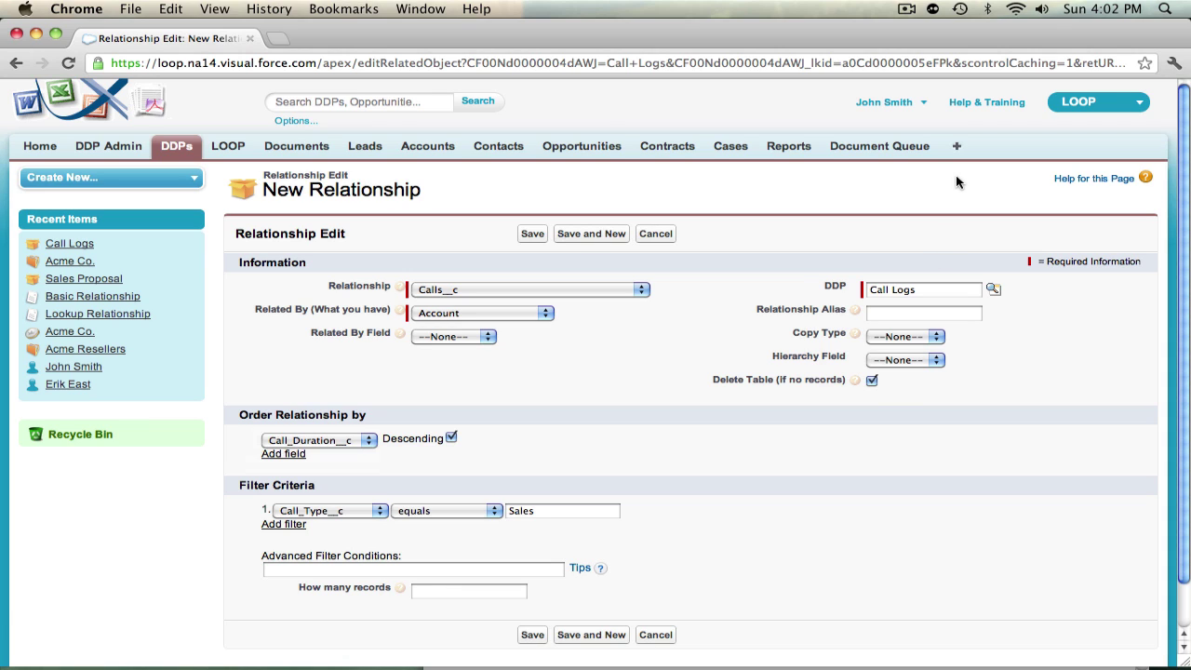
Set the copy type to Row and save the new relationship
left_click(935, 337)
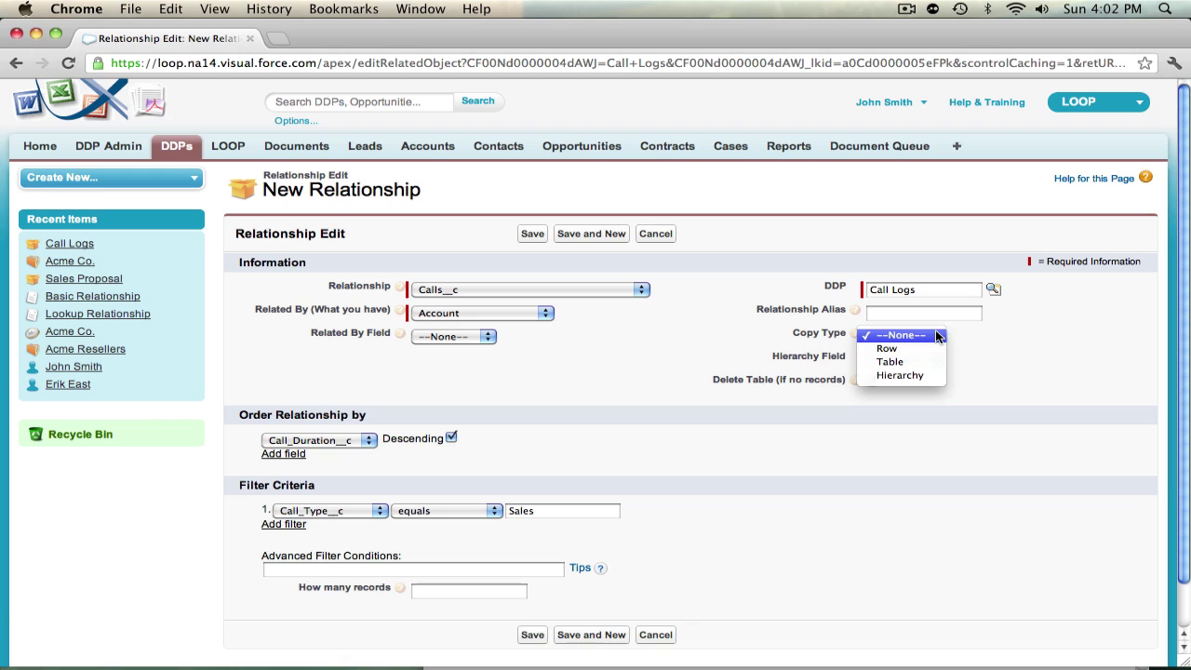
left_click(933, 350)
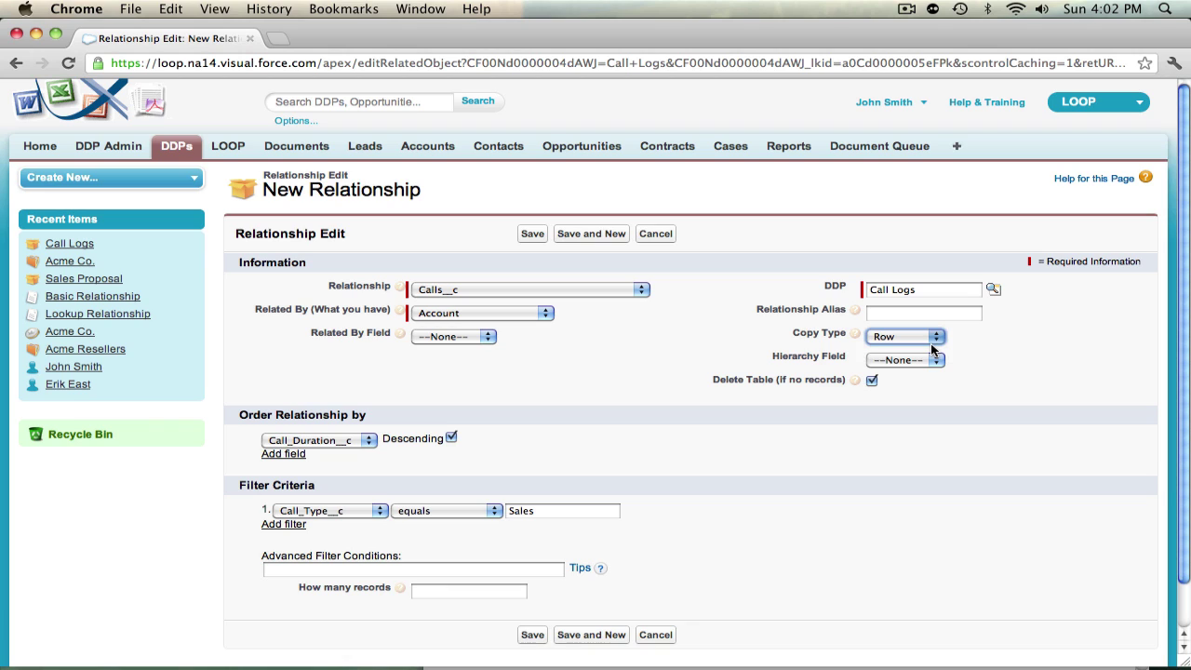
left_click(533, 238)
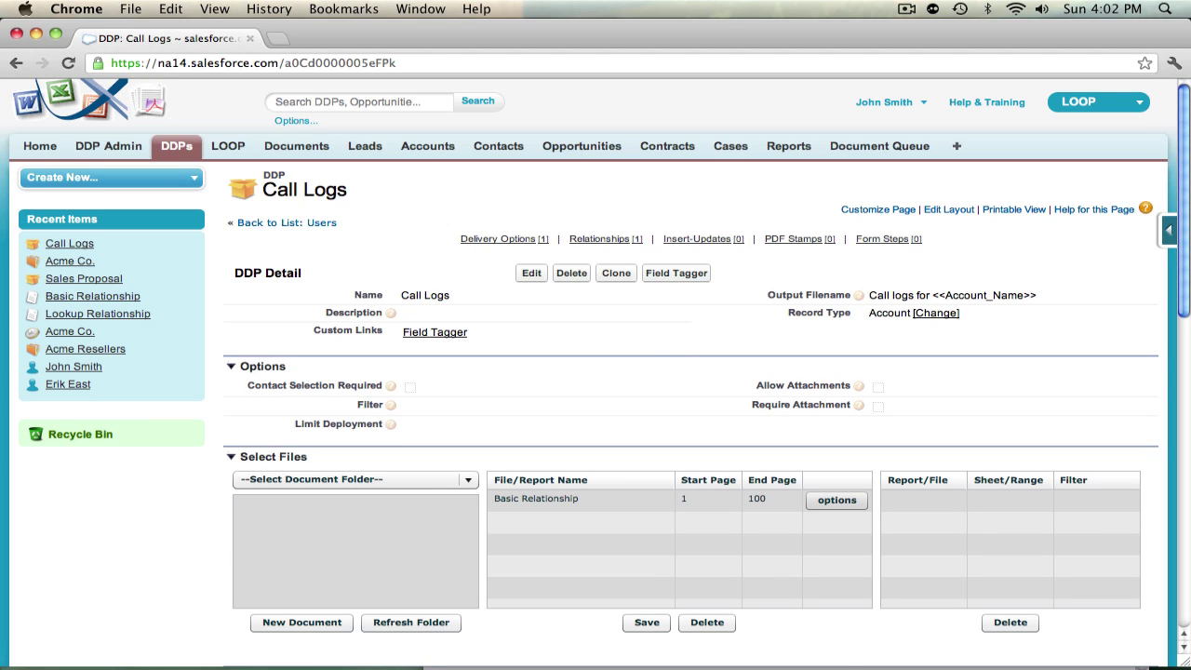
Open the Basic Relationship template in Pages, dismiss the document warnings and examine the Calls merge fields in its table
key("ctrl+Down")
key("Escape")
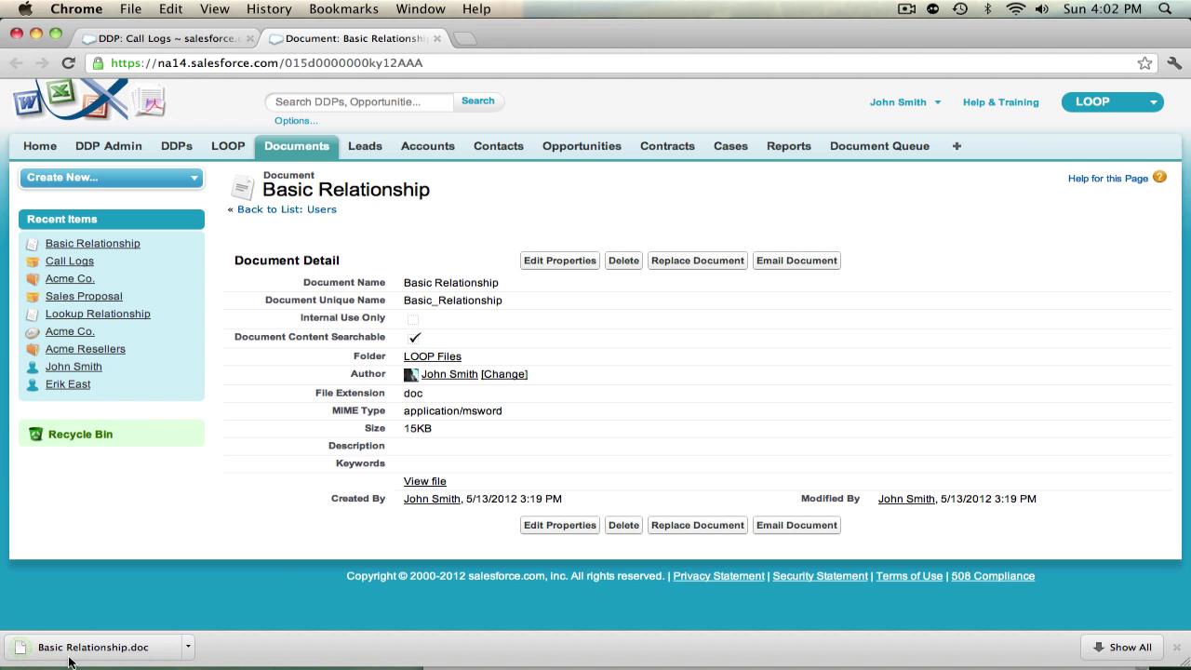
left_click(478, 229)
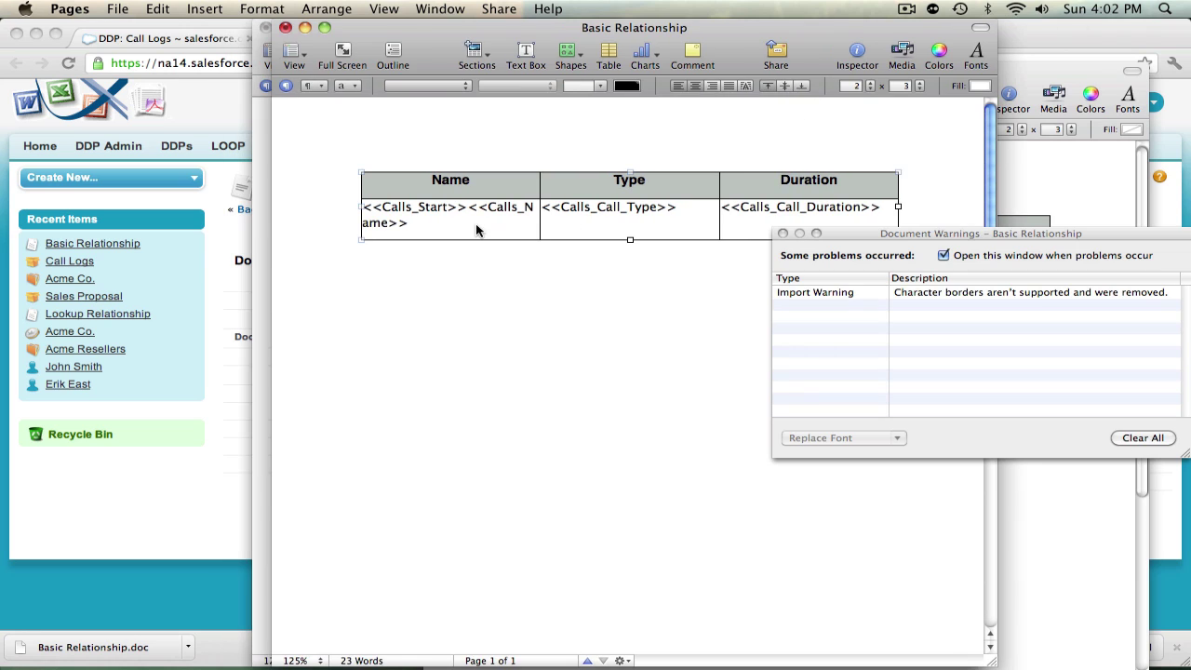
left_click(783, 234)
left_click(451, 225)
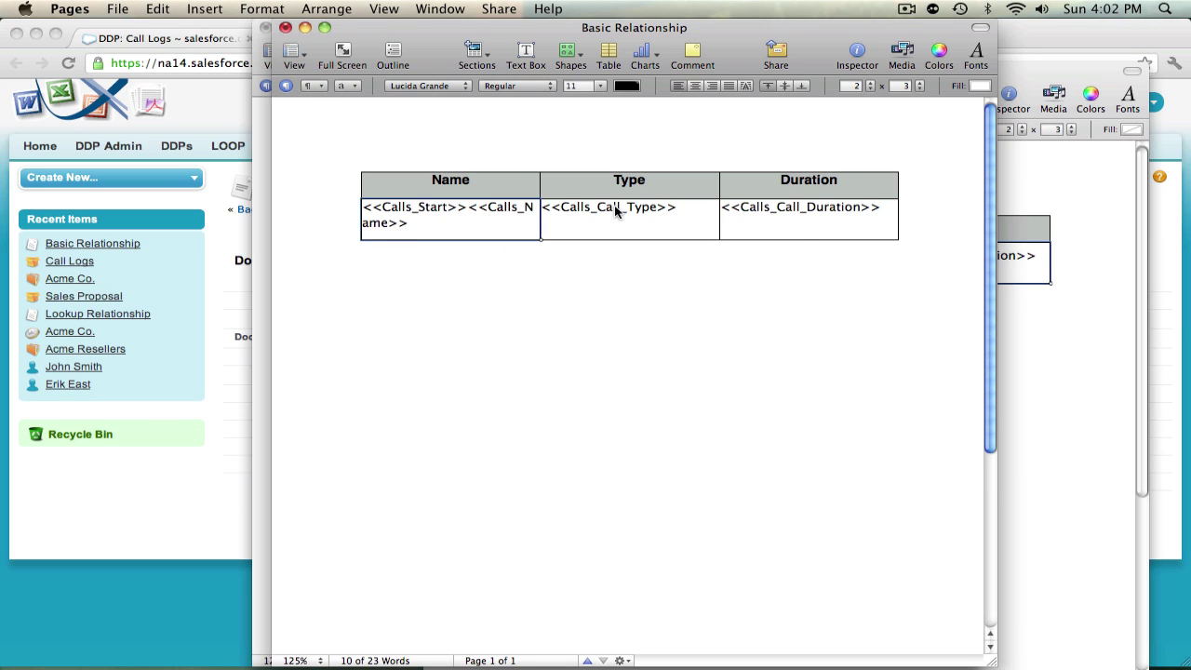
Close both Basic Relationship documents and the Lookup Relationship document without saving changes
left_click(286, 29)
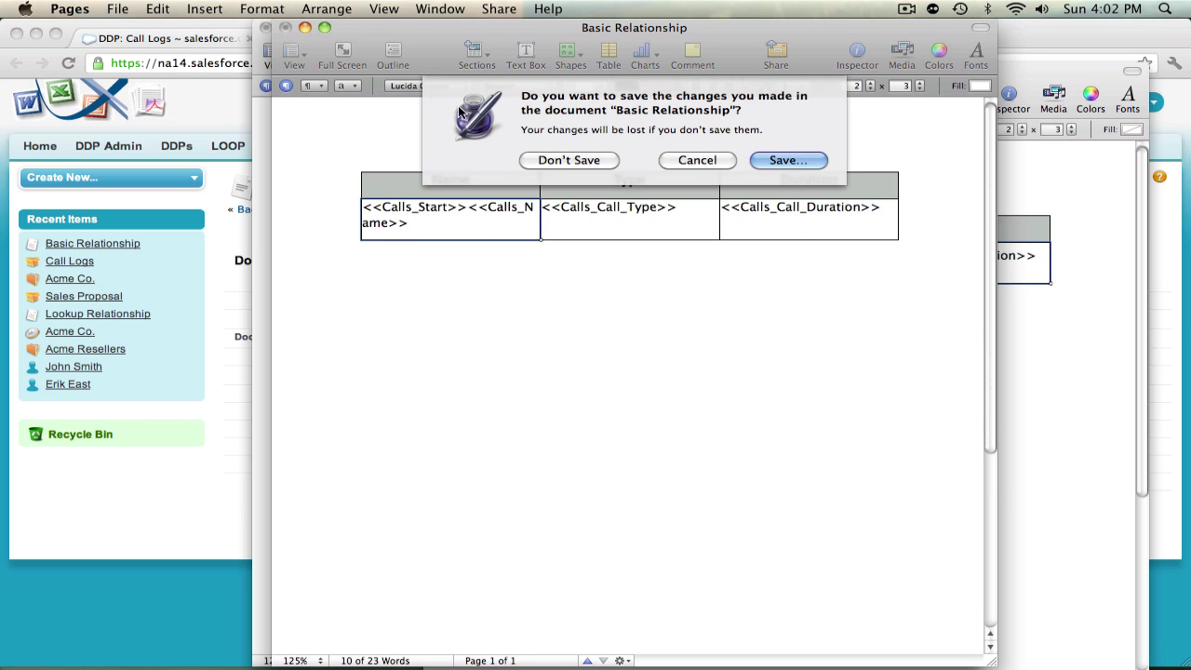
left_click(568, 160)
left_click(267, 28)
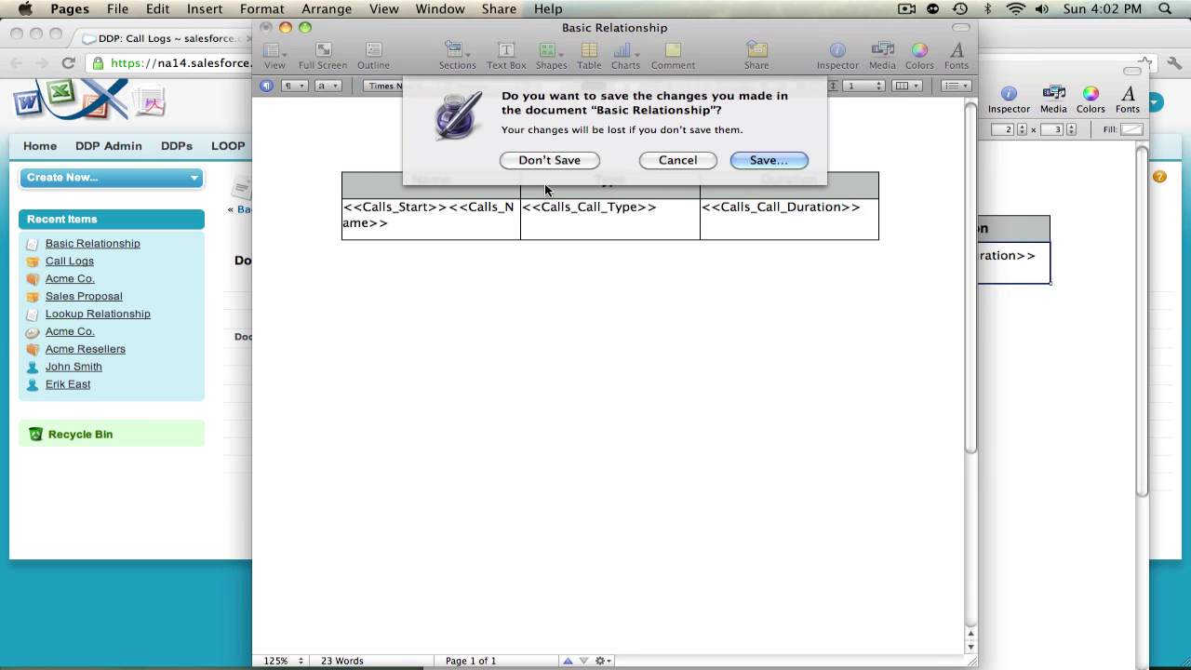
left_click(552, 160)
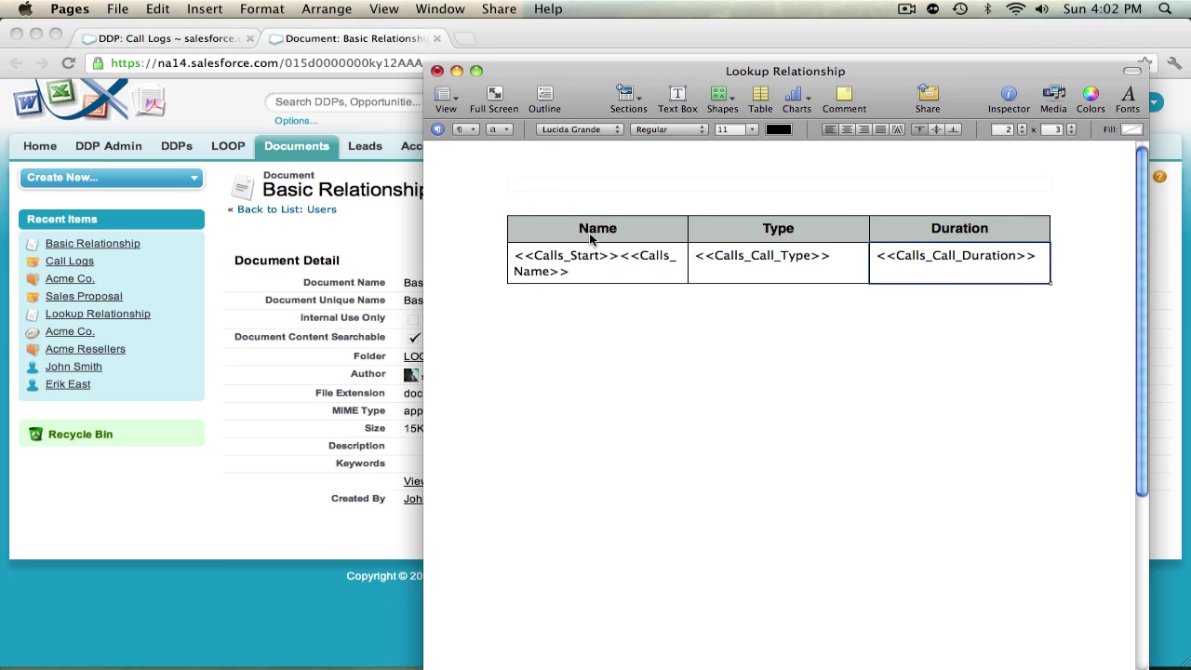
left_click(436, 71)
left_click(702, 205)
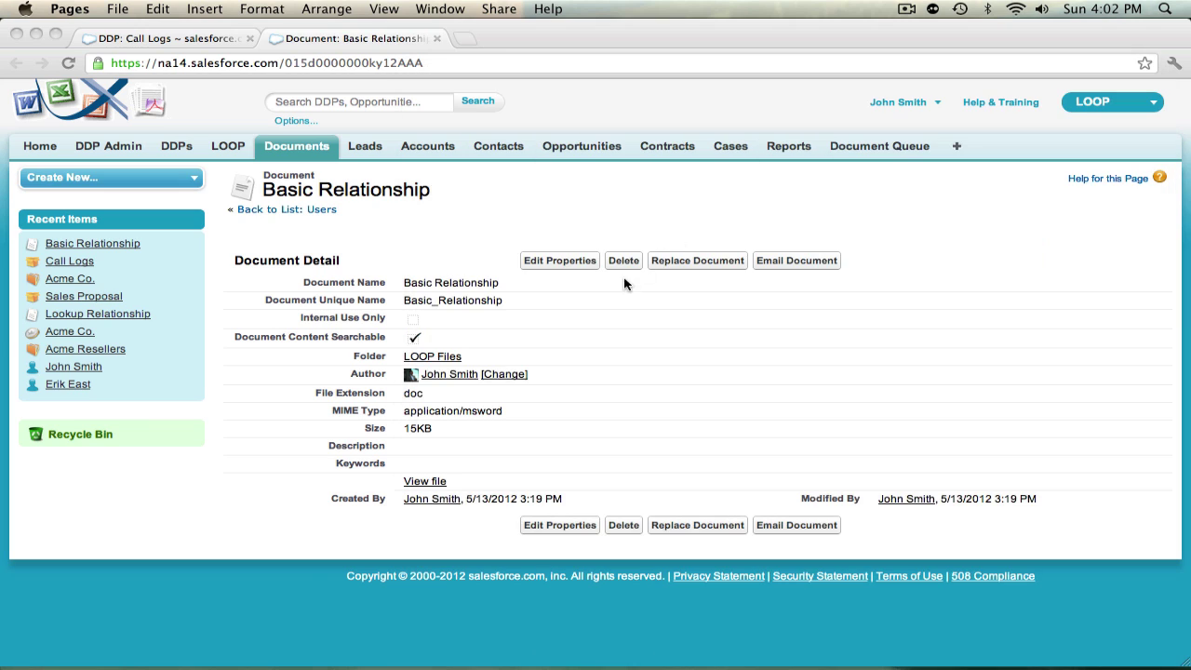
Run the Call Logs DDP from the Acme Co. account with LOOPlus, using the first listed contact and Download PDF delivery
left_click(75, 274)
left_click(76, 276)
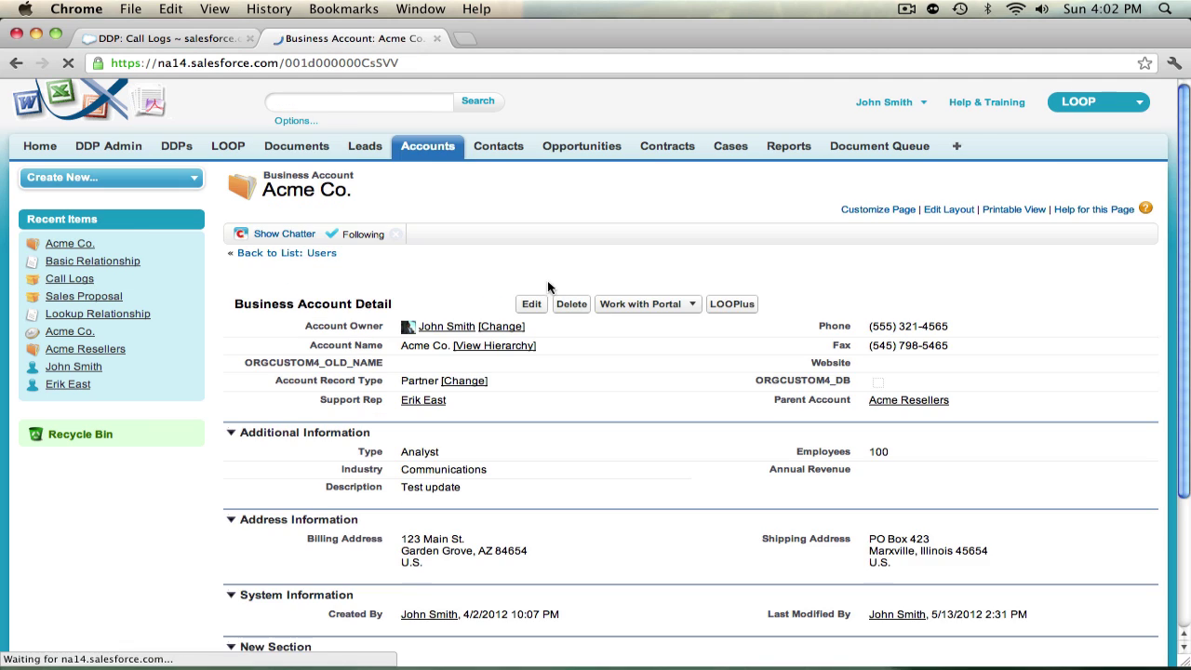
left_click(731, 303)
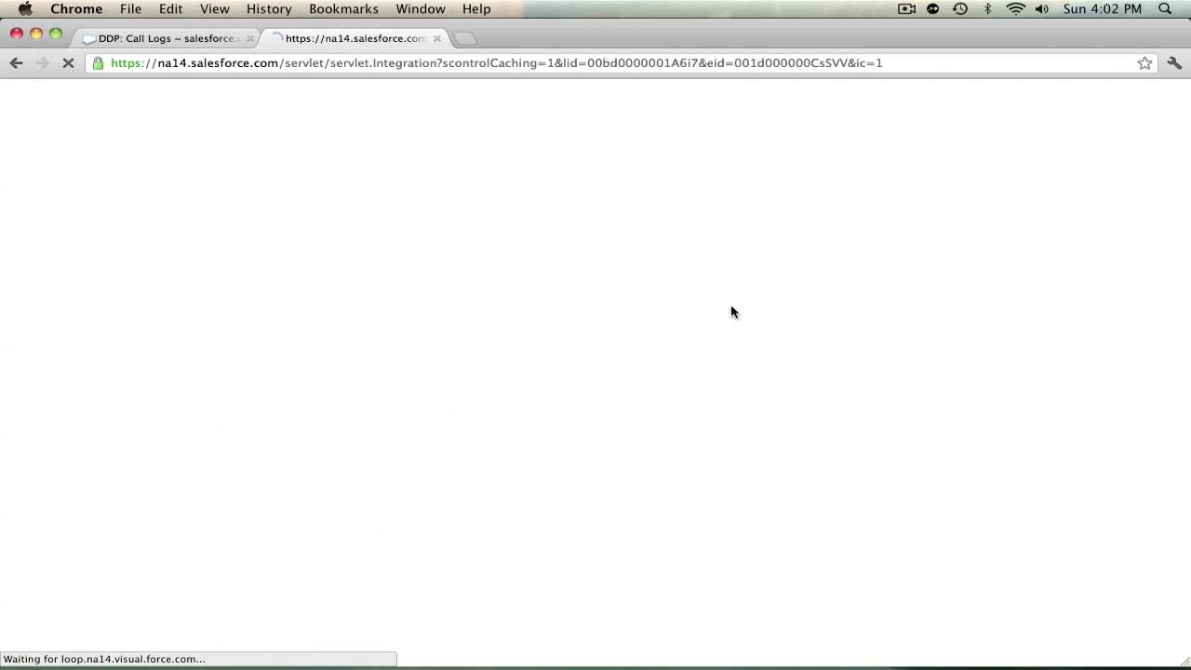
left_click(319, 273)
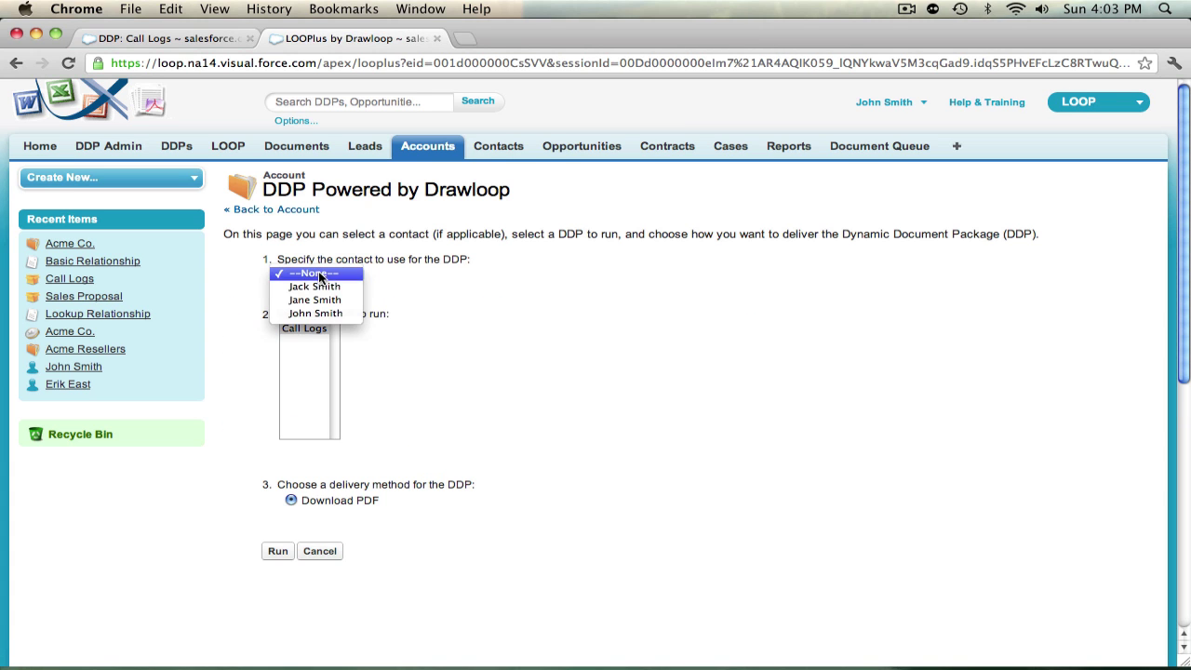
left_click(323, 290)
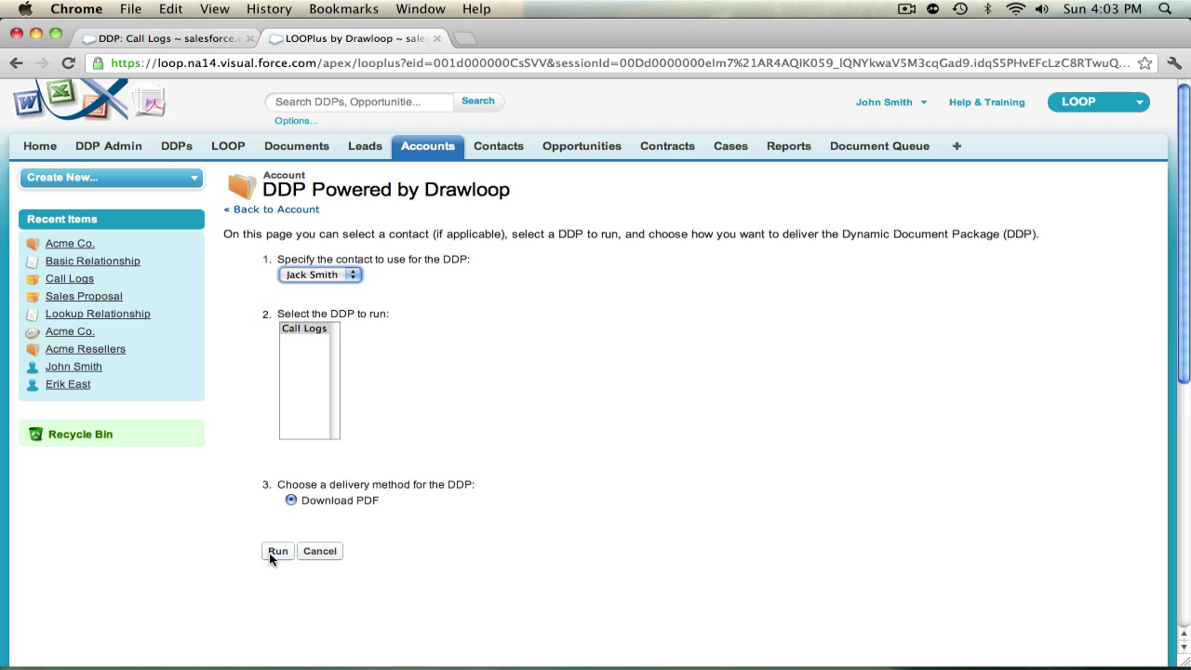
left_click(270, 556)
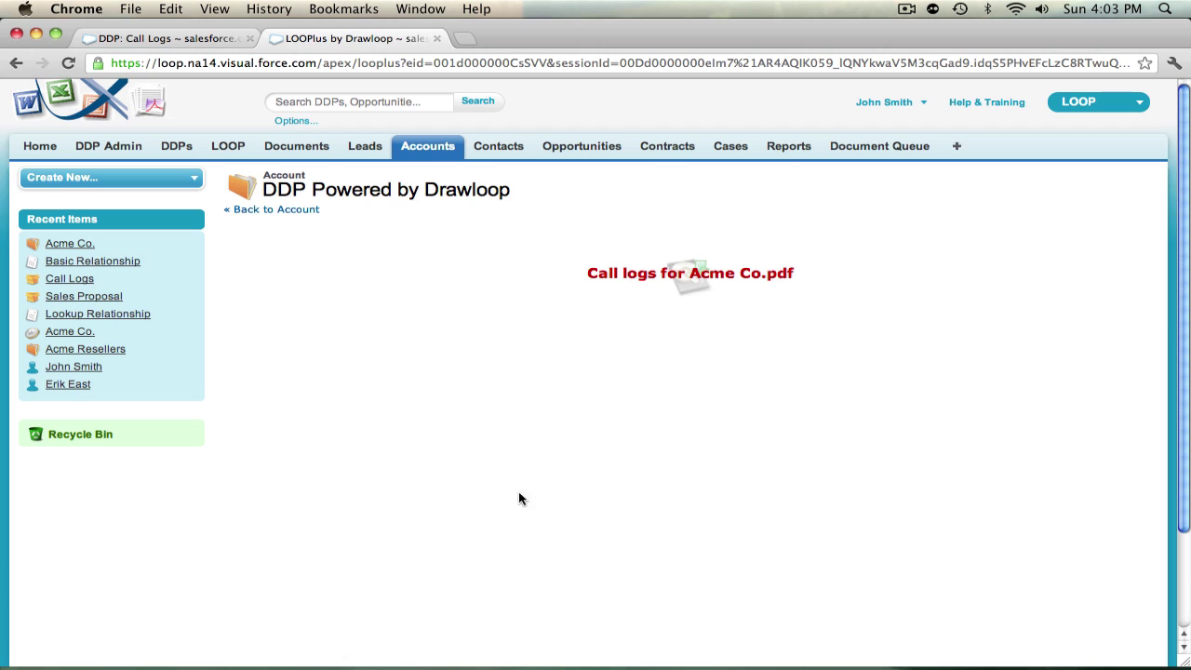
Download and keep the generated "Call logs for Acme Co" PDF, and open it in Preview to check the call table
left_click(627, 277)
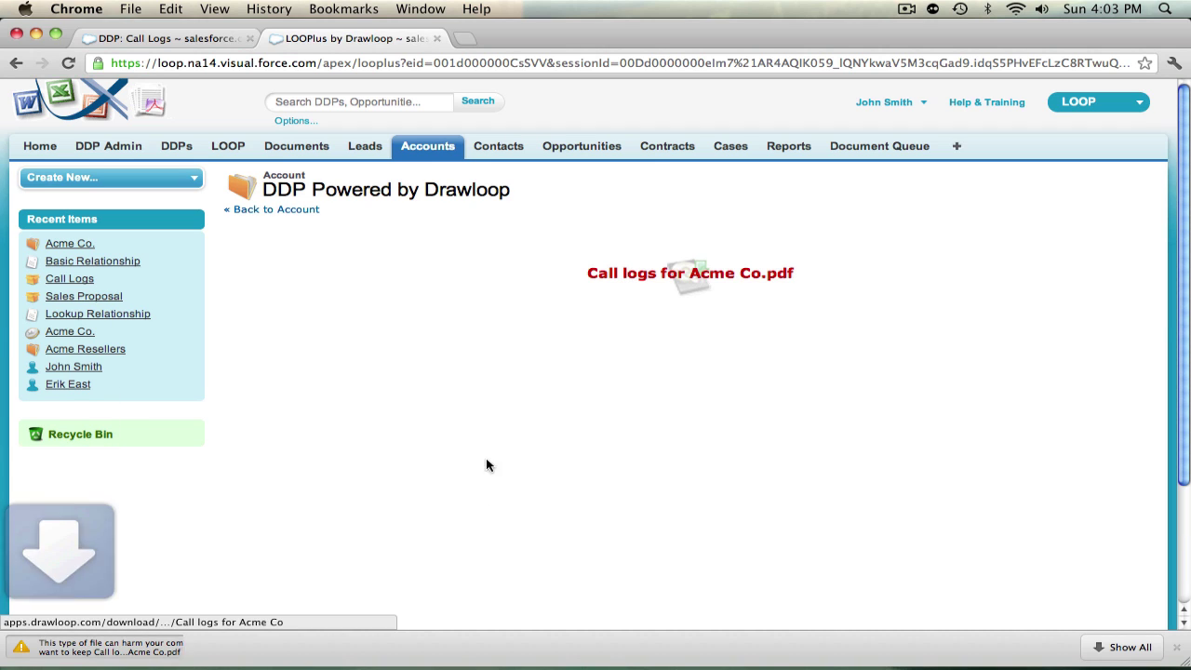
left_click(333, 648)
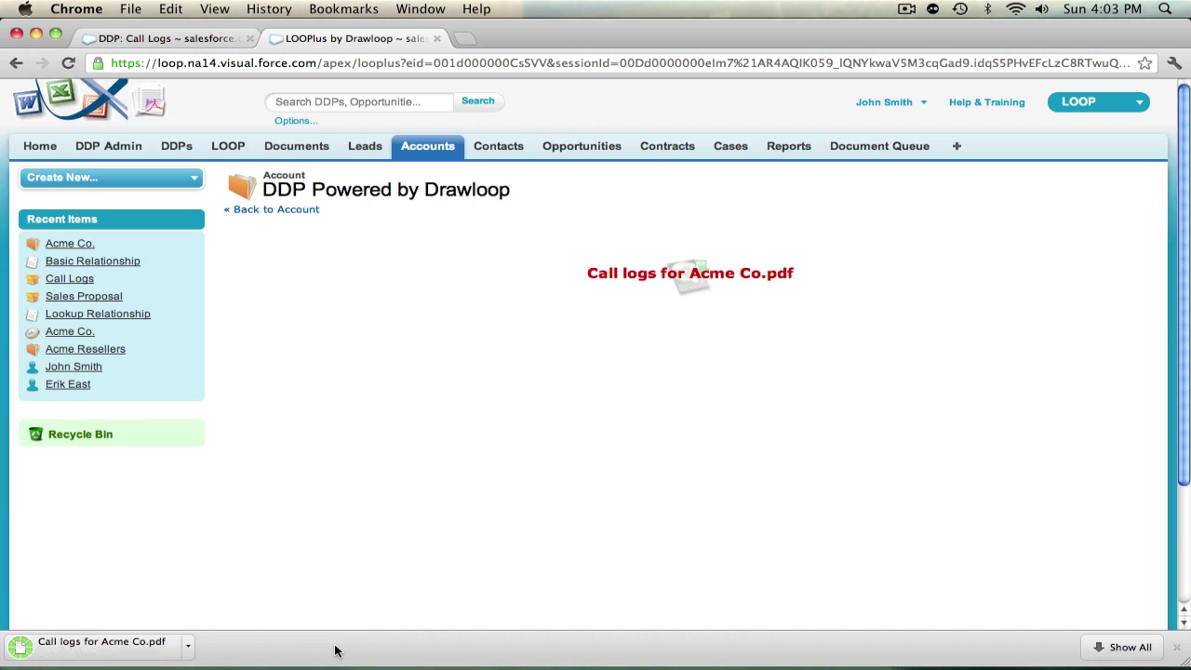
left_click(125, 652)
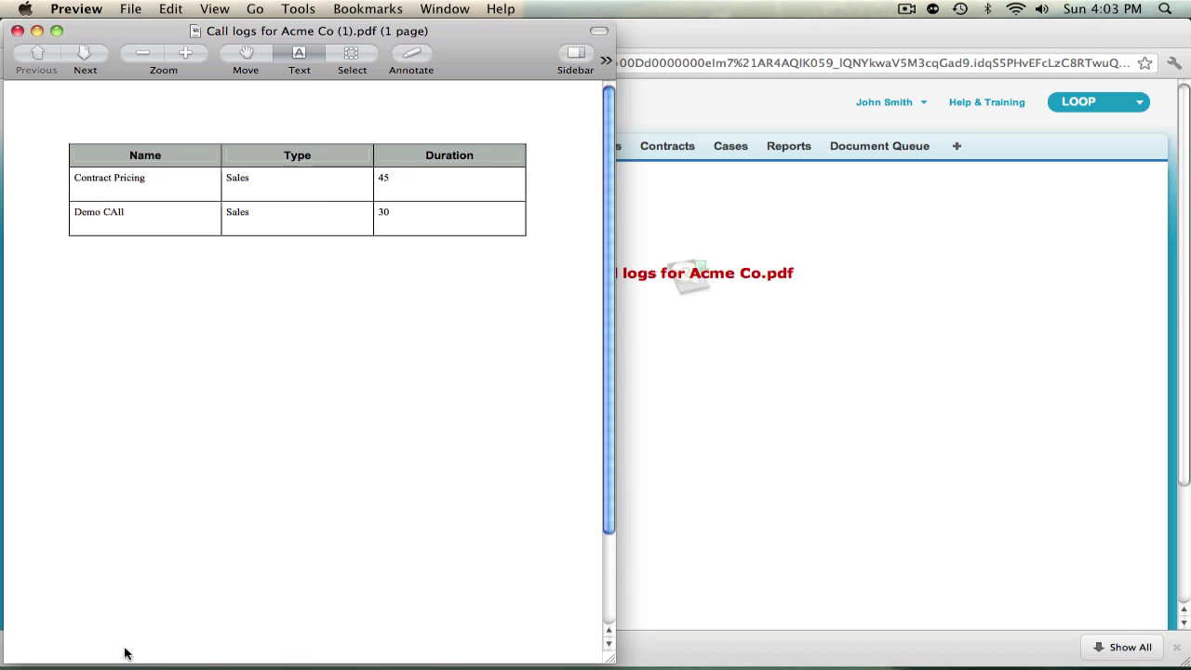
left_click_drag(399, 31, 856, 27)
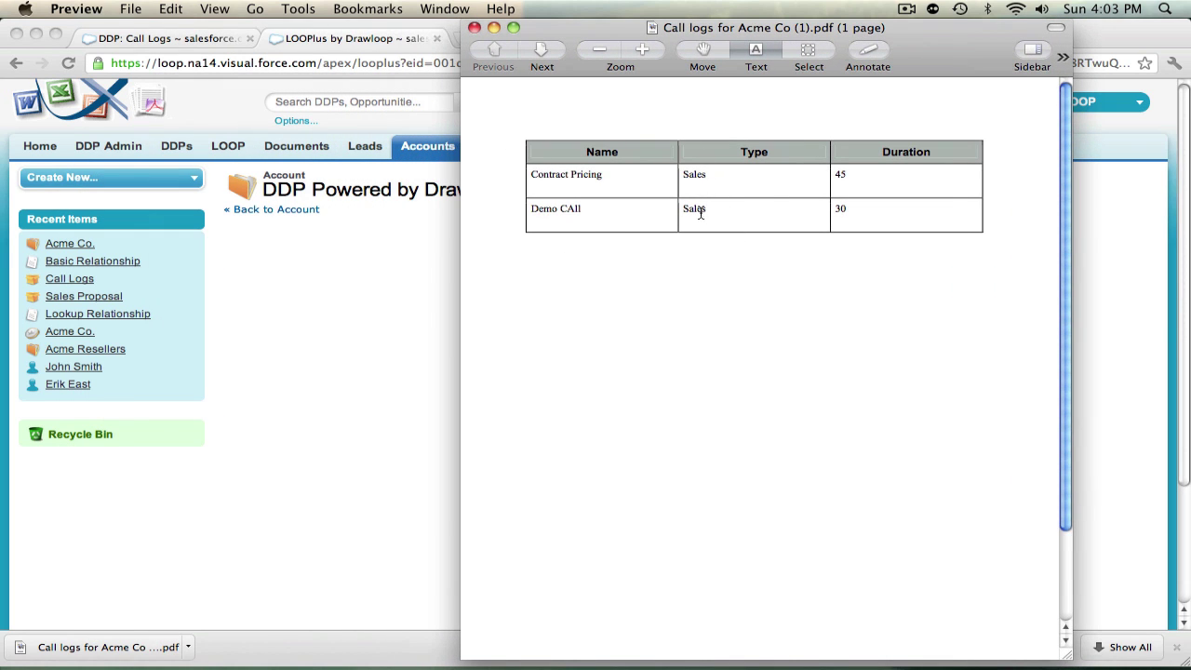